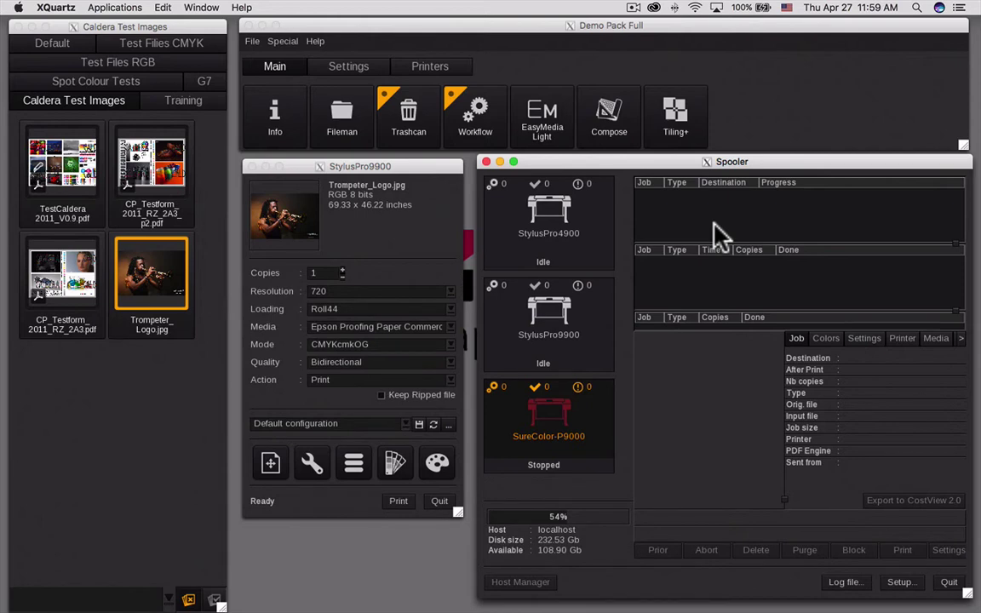
Browse the Spot Colour Tests, G7, Test Files RGB and Training collections, ending on Caldera Test Images
{"action": "left_click", "coordinate": [152, 26]}
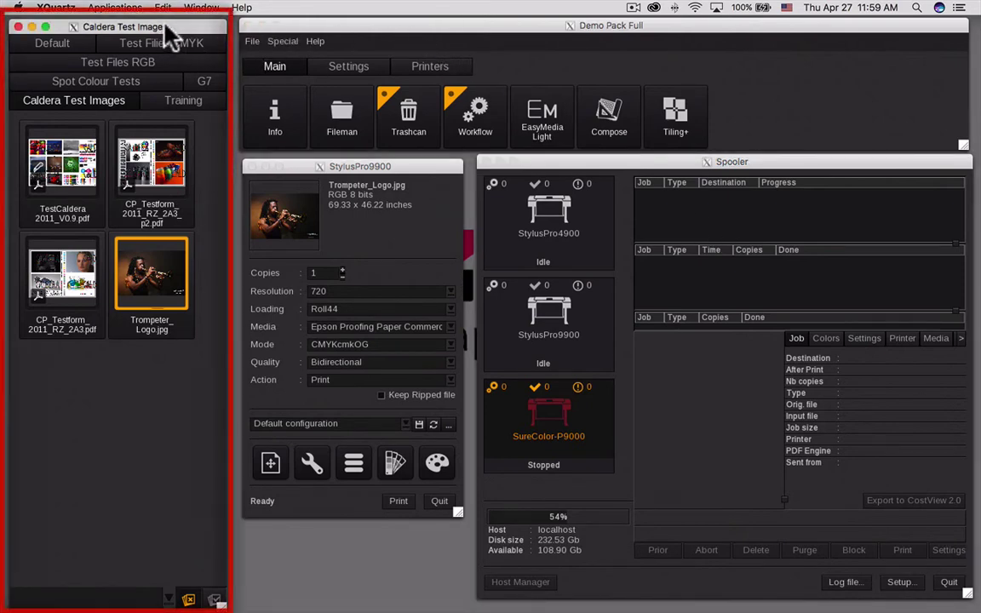
{"action": "left_click", "coordinate": [96, 81]}
{"action": "left_click", "coordinate": [206, 80]}
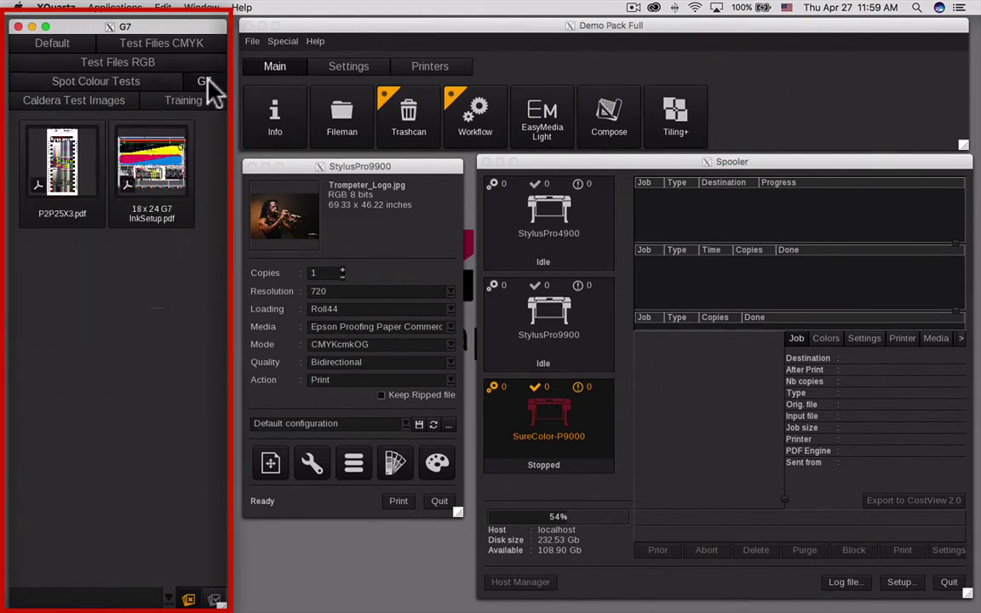
{"action": "right_click", "coordinate": [207, 82]}
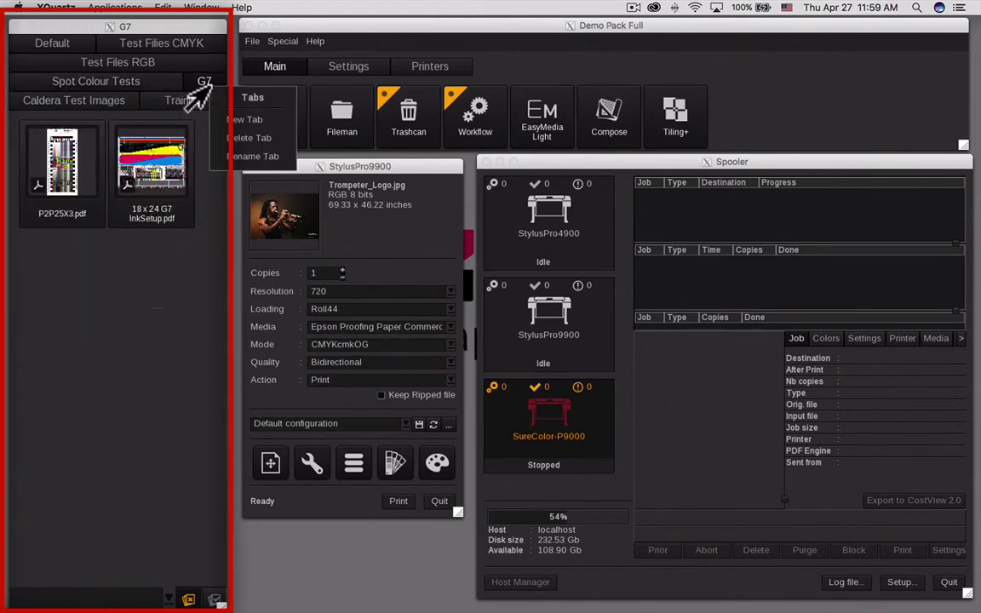
{"action": "left_click", "coordinate": [98, 85]}
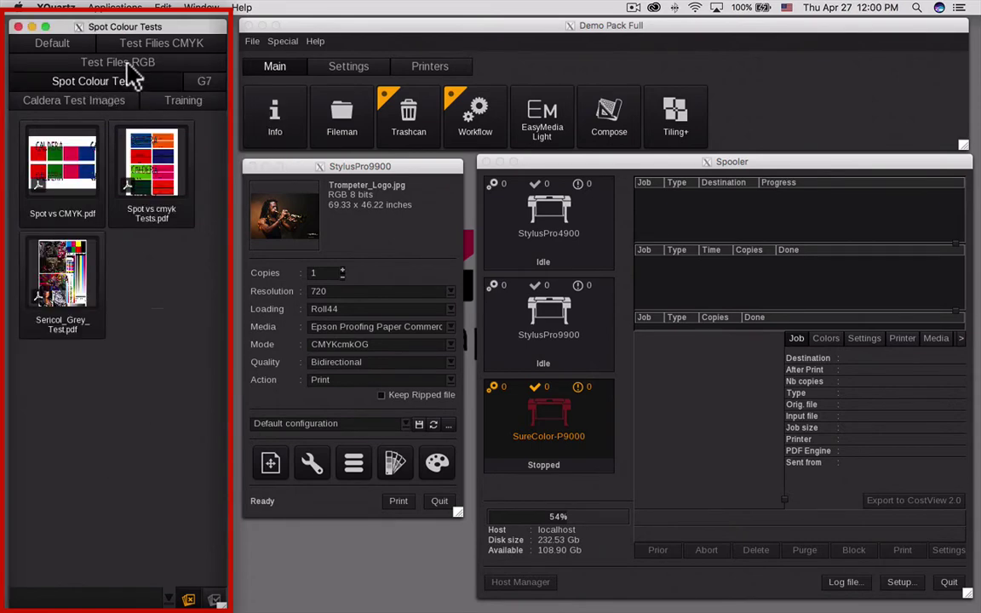
{"action": "left_click", "coordinate": [128, 66]}
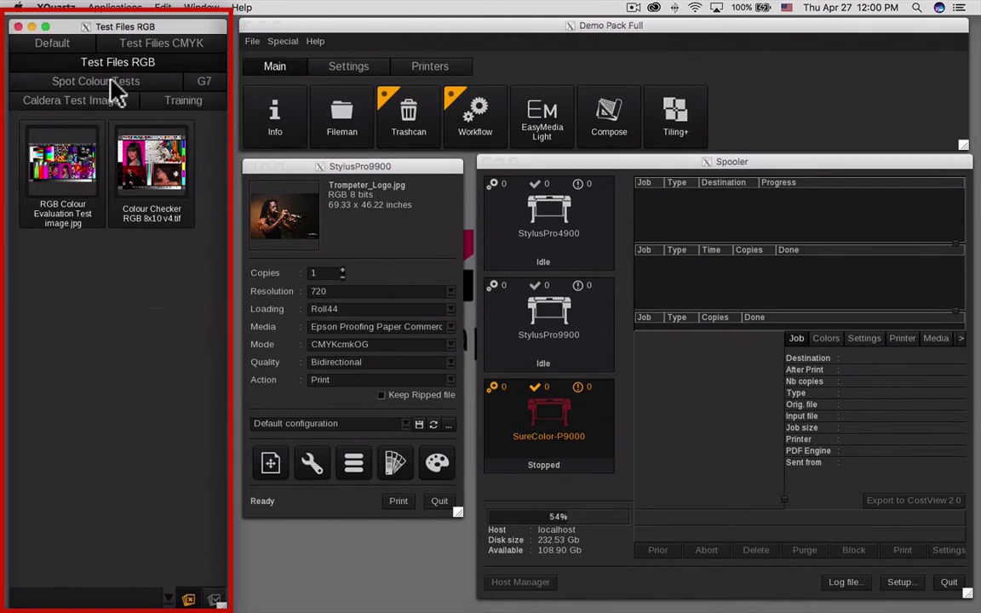
{"action": "left_click", "coordinate": [202, 85]}
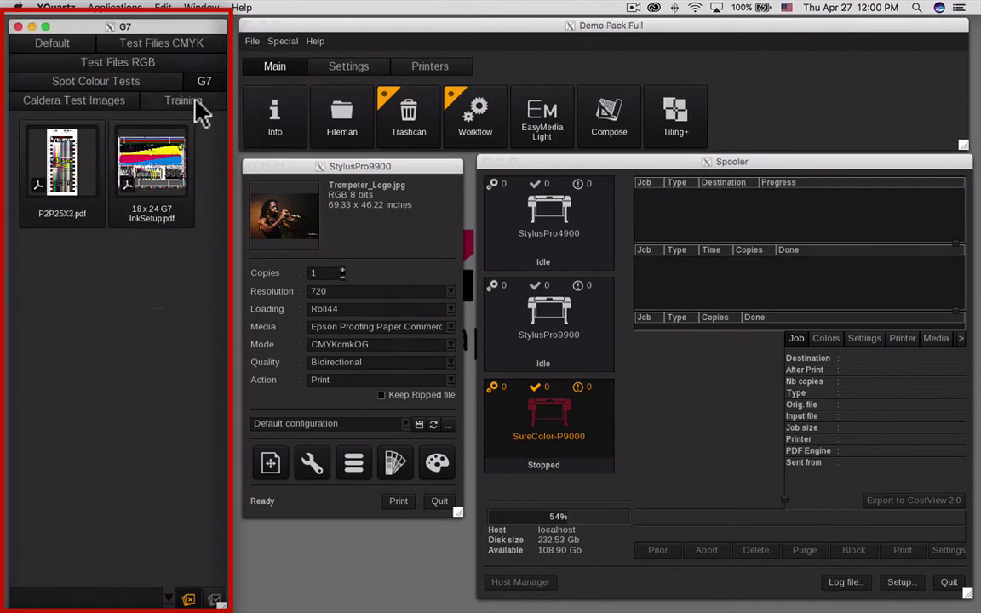
{"action": "left_click", "coordinate": [179, 98]}
{"action": "left_click", "coordinate": [104, 100]}
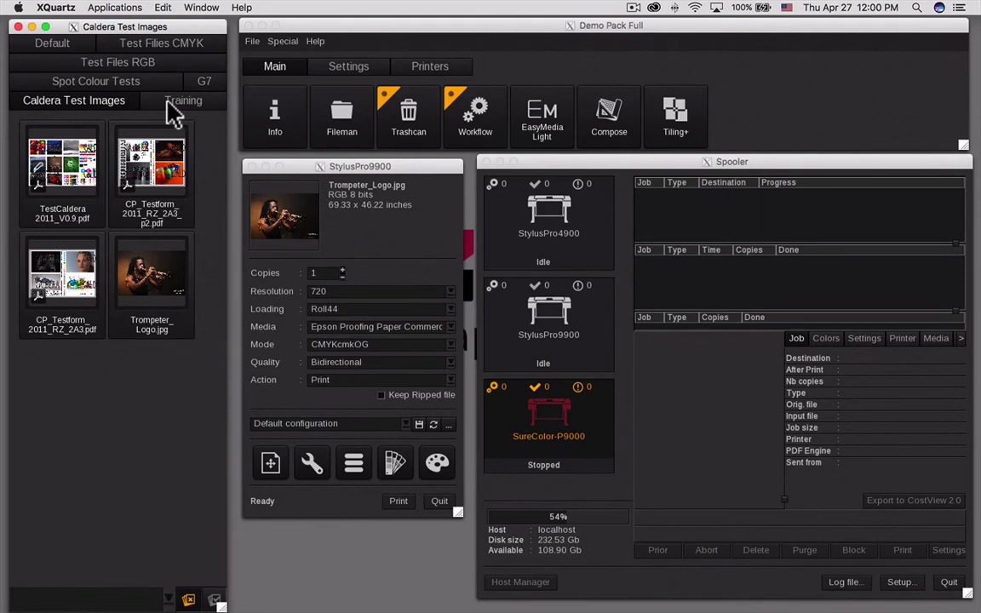
Open the Training collection, filter it by 'pdf', then clear the filter to list all six files
{"action": "left_click", "coordinate": [62, 43]}
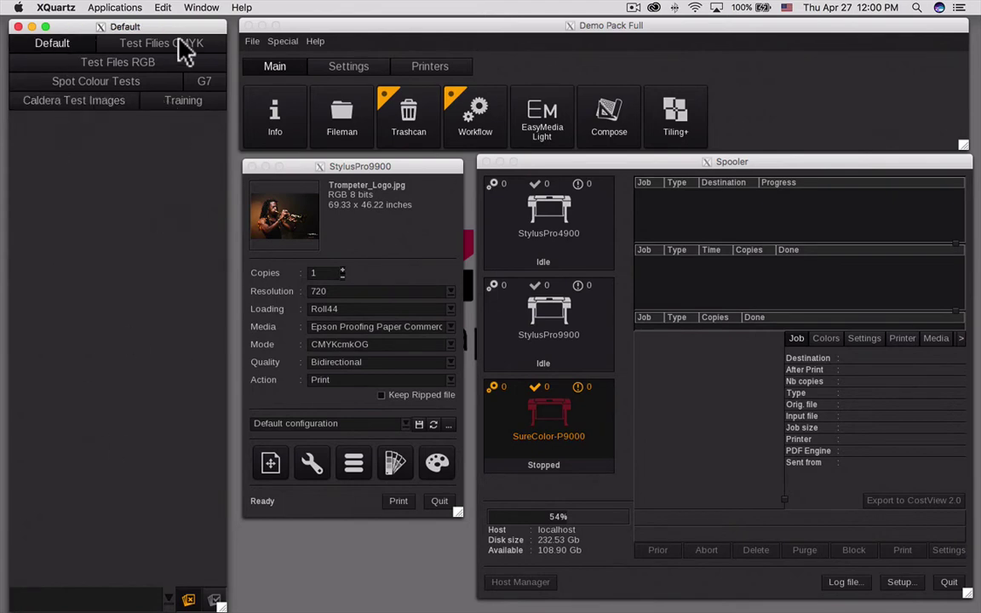
{"action": "left_click", "coordinate": [180, 102]}
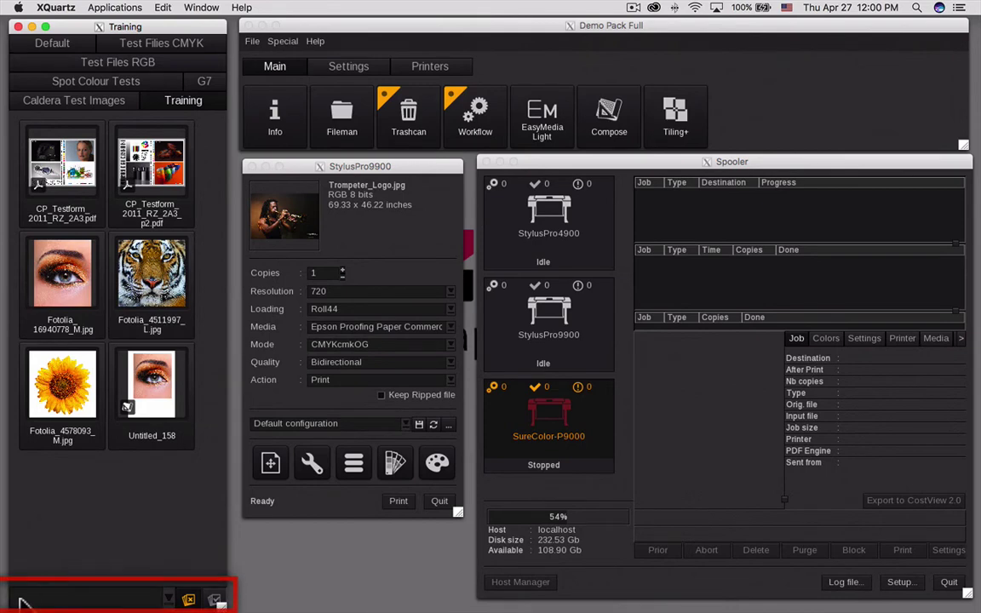
{"action": "type", "text": "pdf"}
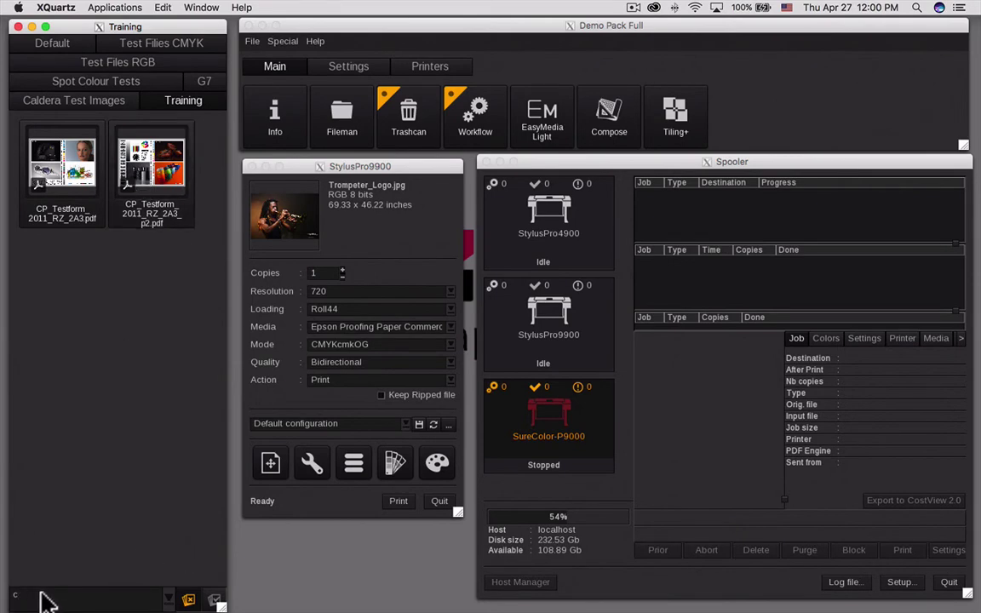
{"action": "key", "text": "BackSpace"}
{"action": "key", "text": "BackSpace"}
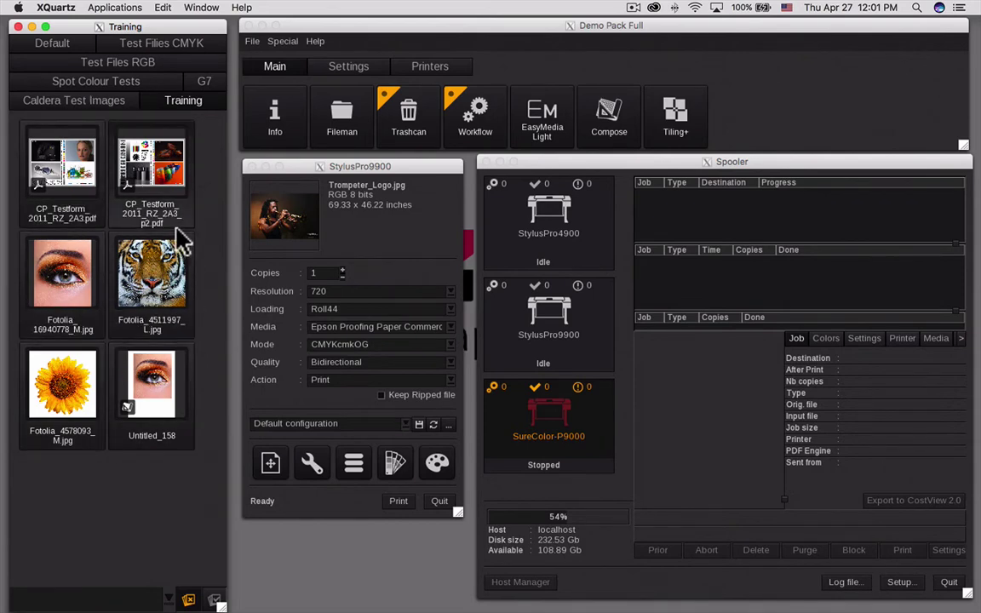
In Demo Pack Full, view the Settings tools and then list the StylusPro 4900, StylusPro 9900 and SureColor-P9000 printers
{"action": "left_click", "coordinate": [349, 167]}
{"action": "left_click", "coordinate": [308, 56]}
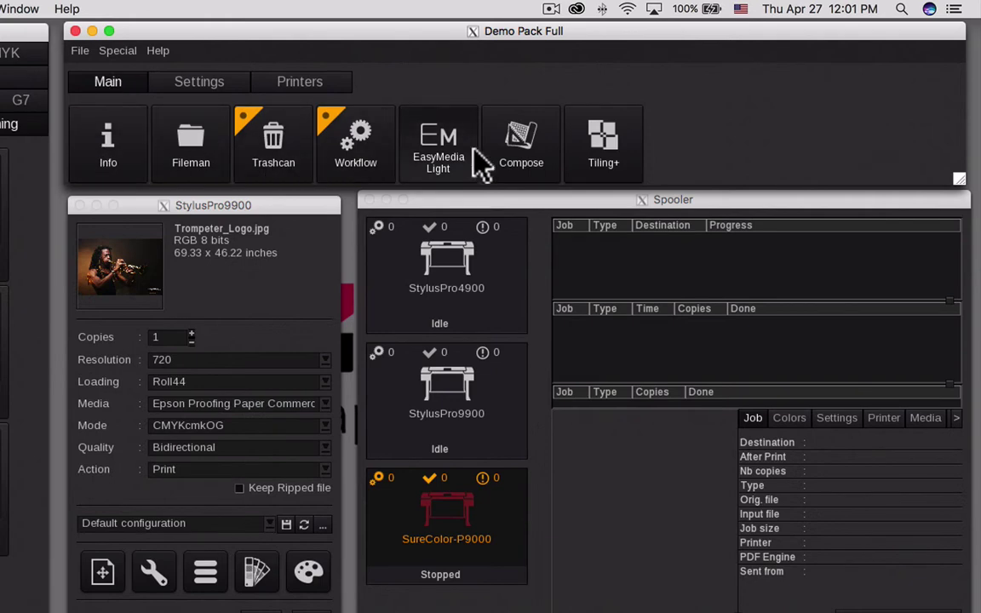
{"action": "left_click", "coordinate": [194, 89]}
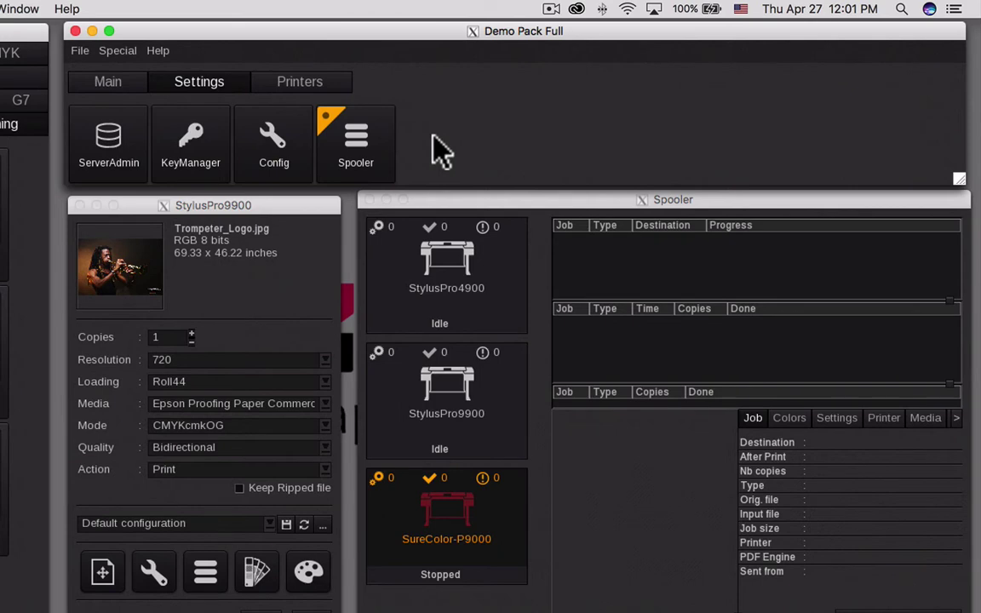
{"action": "left_click", "coordinate": [319, 81]}
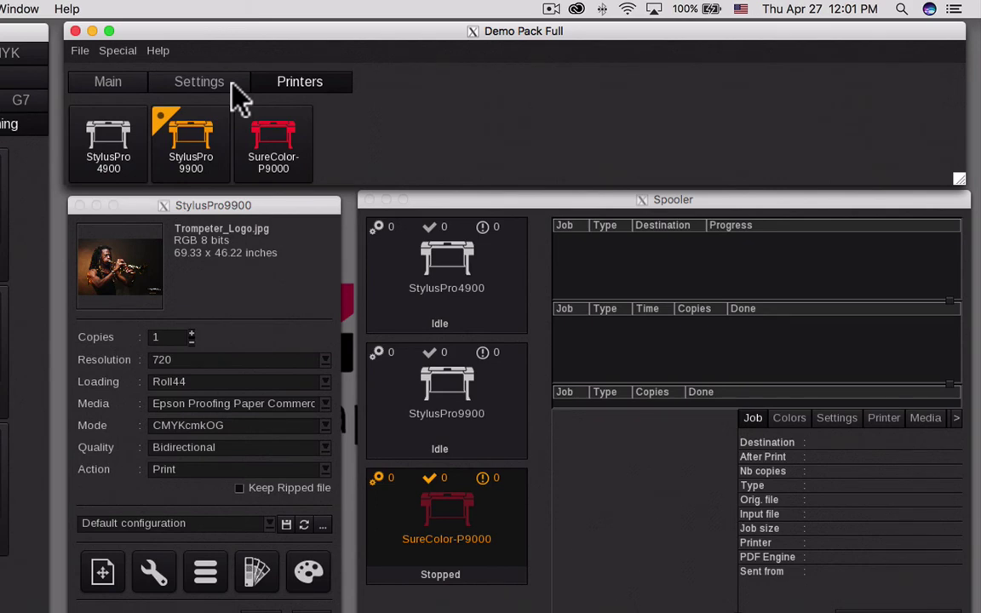
{"action": "left_click", "coordinate": [251, 212]}
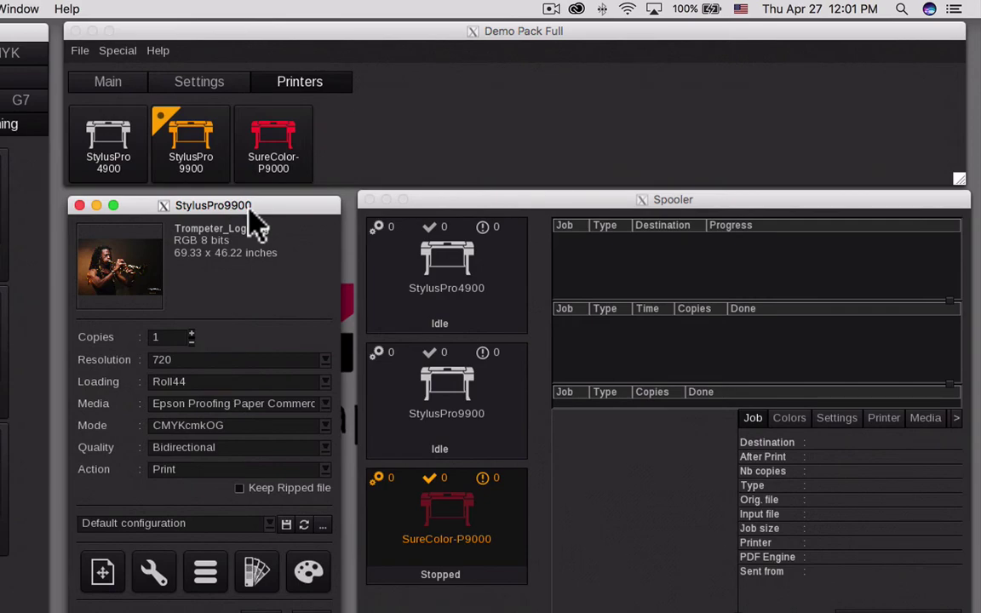
In the Spooler, select StylusPro4900 and then StylusPro9900 as the active printer
{"action": "left_click", "coordinate": [523, 217]}
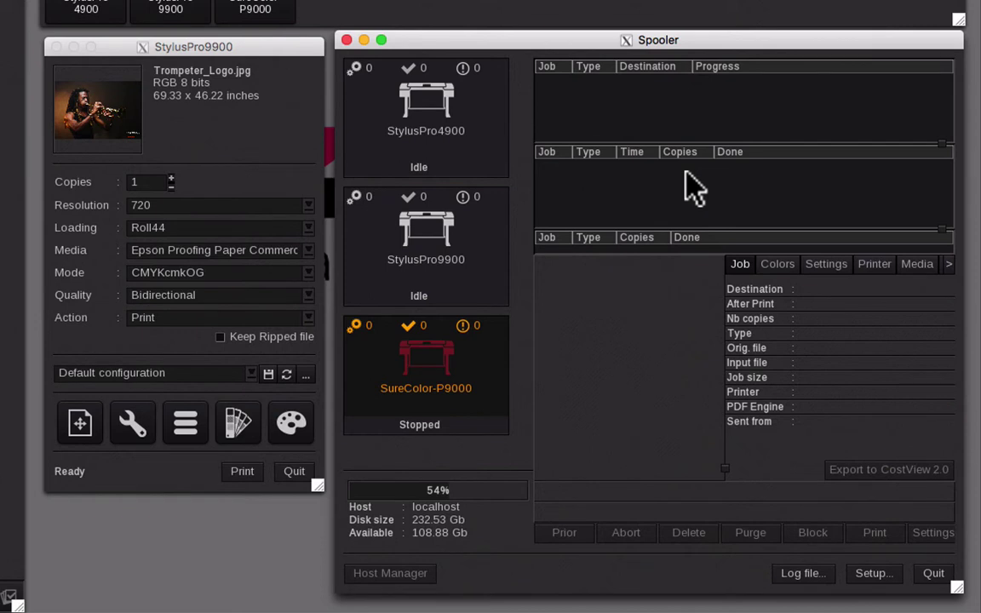
{"action": "left_click", "coordinate": [463, 212]}
{"action": "left_click", "coordinate": [443, 147]}
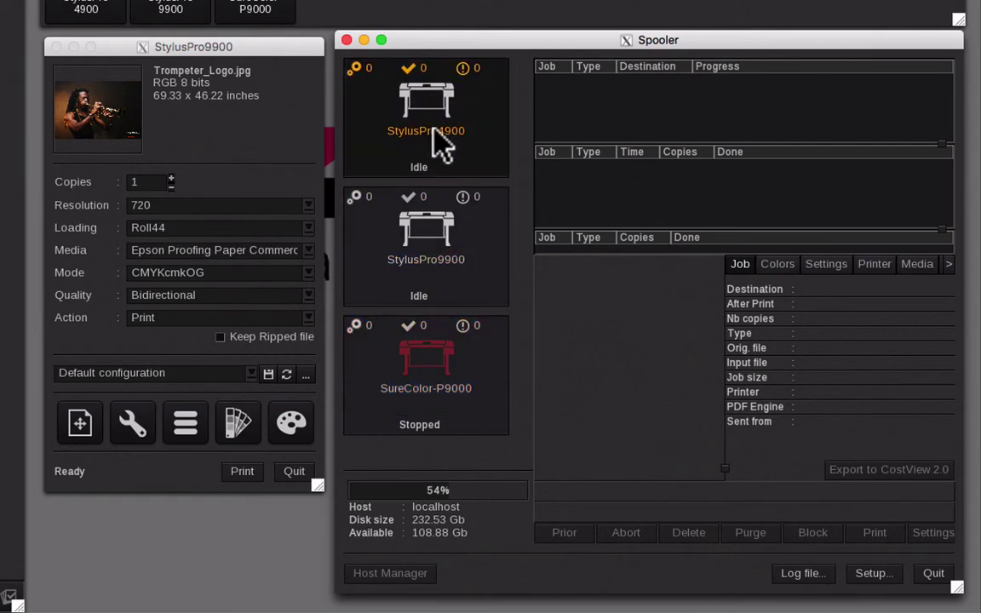
{"action": "left_click", "coordinate": [434, 250]}
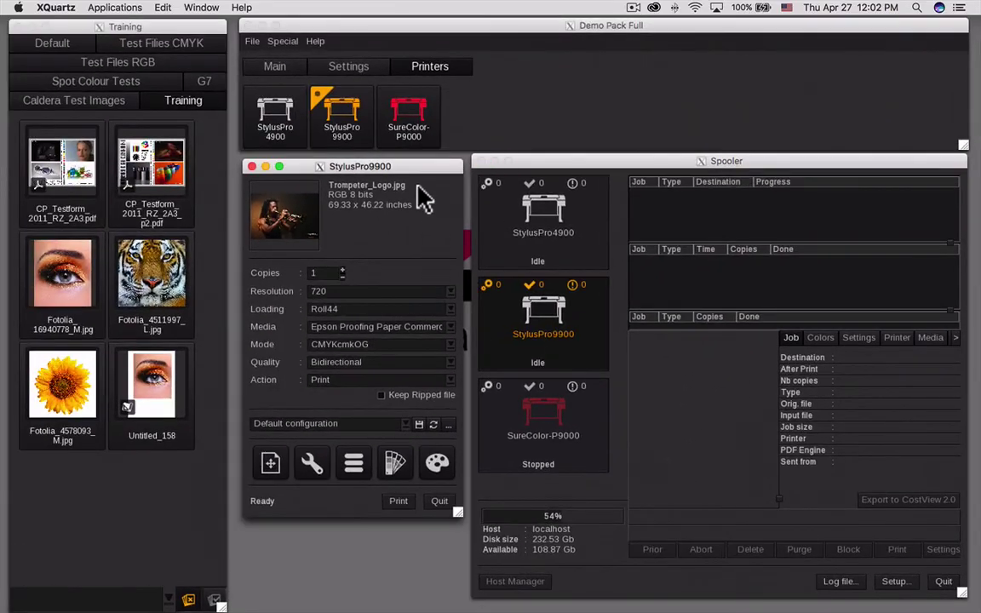
Open Page Setup for Trompeter_Logo.jpg on the StylusPro9900, showing Roll44 at 43.77 × 65.65 inches, 94.69%
{"action": "left_click", "coordinate": [324, 101]}
{"action": "left_click", "coordinate": [482, 186]}
{"action": "left_click", "coordinate": [400, 176]}
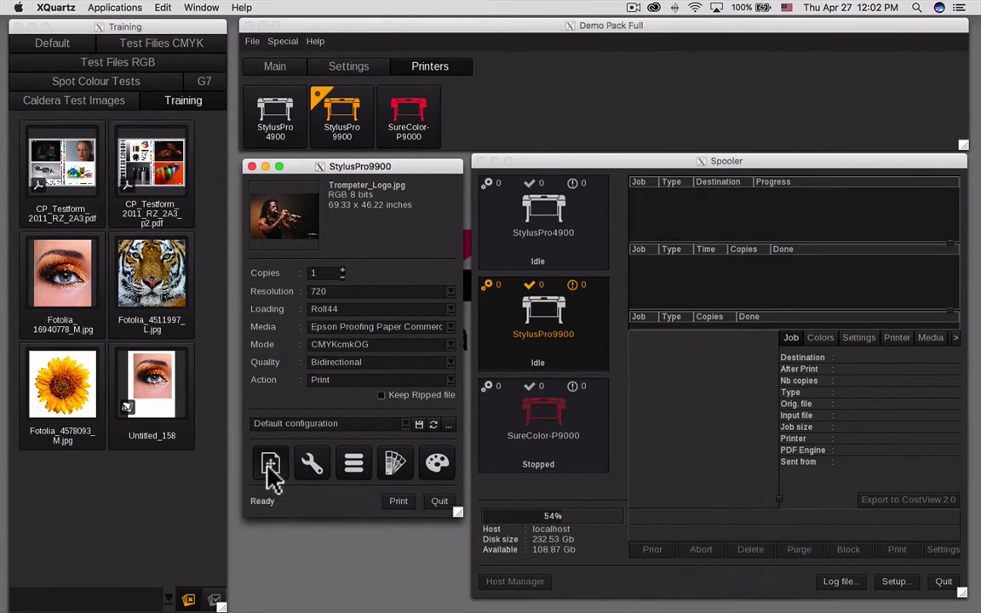
{"action": "left_click", "coordinate": [270, 466]}
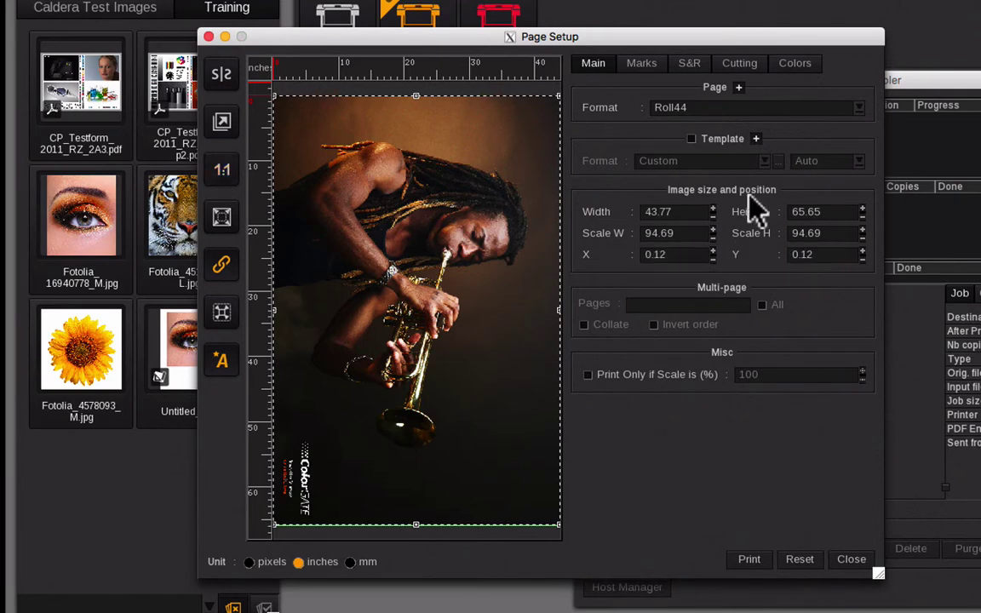
On the Marks tab, look through crop marks, trimmers, annotations and optical code, then enable Grommets
{"action": "left_click", "coordinate": [645, 68]}
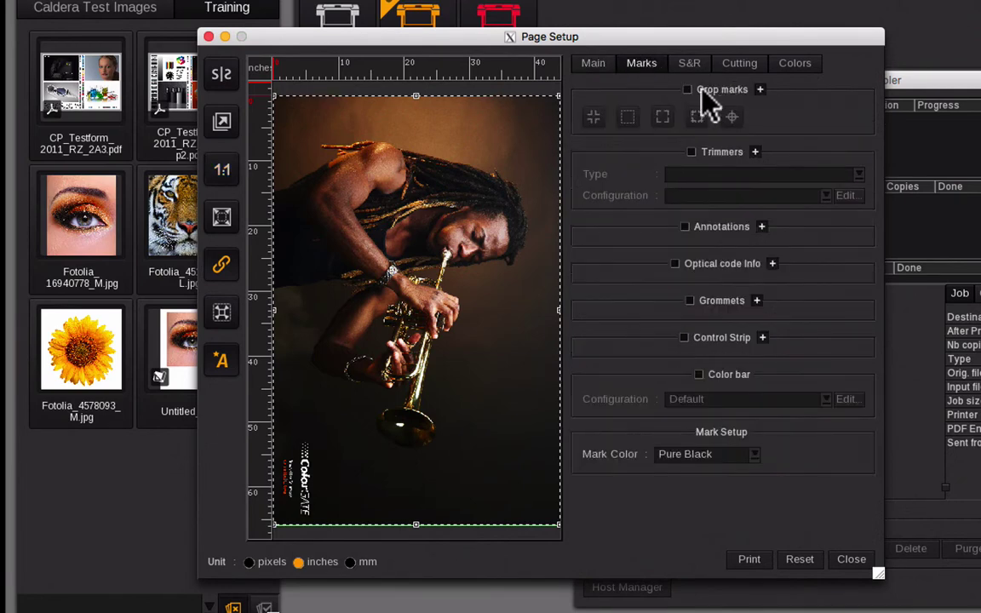
{"action": "left_click", "coordinate": [760, 90]}
{"action": "left_click", "coordinate": [760, 90]}
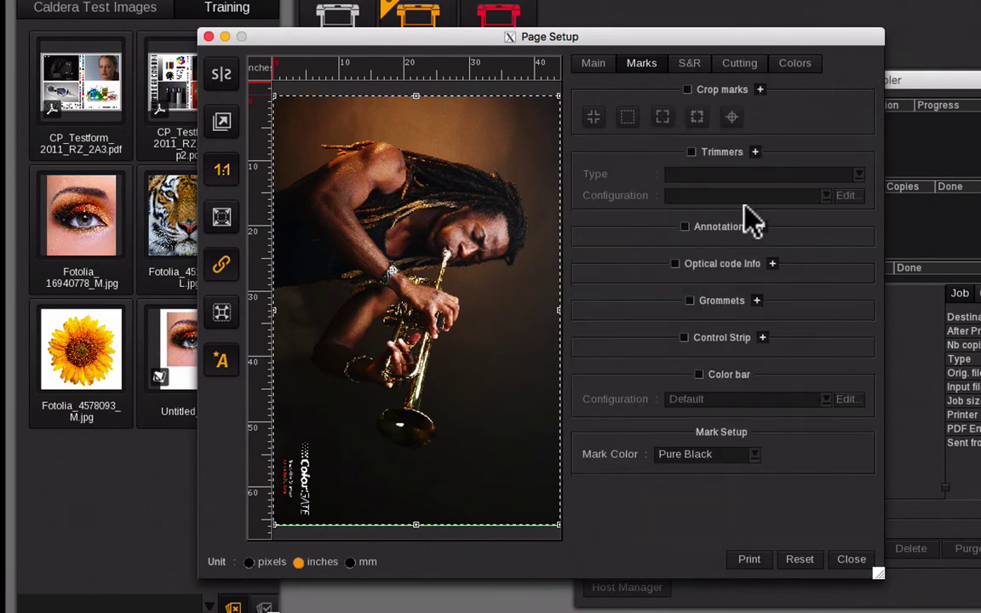
{"action": "left_click", "coordinate": [754, 151]}
{"action": "left_click", "coordinate": [754, 152]}
{"action": "left_click", "coordinate": [685, 227]}
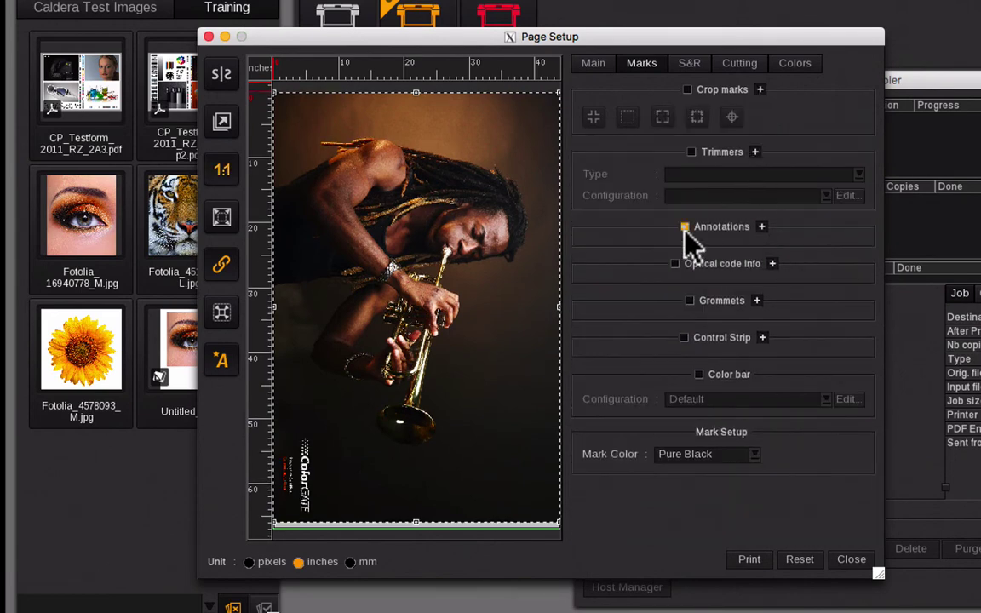
{"action": "left_click", "coordinate": [761, 228]}
{"action": "left_click", "coordinate": [761, 227]}
{"action": "left_click", "coordinate": [772, 264]}
{"action": "left_click", "coordinate": [772, 264]}
{"action": "left_click", "coordinate": [756, 301]}
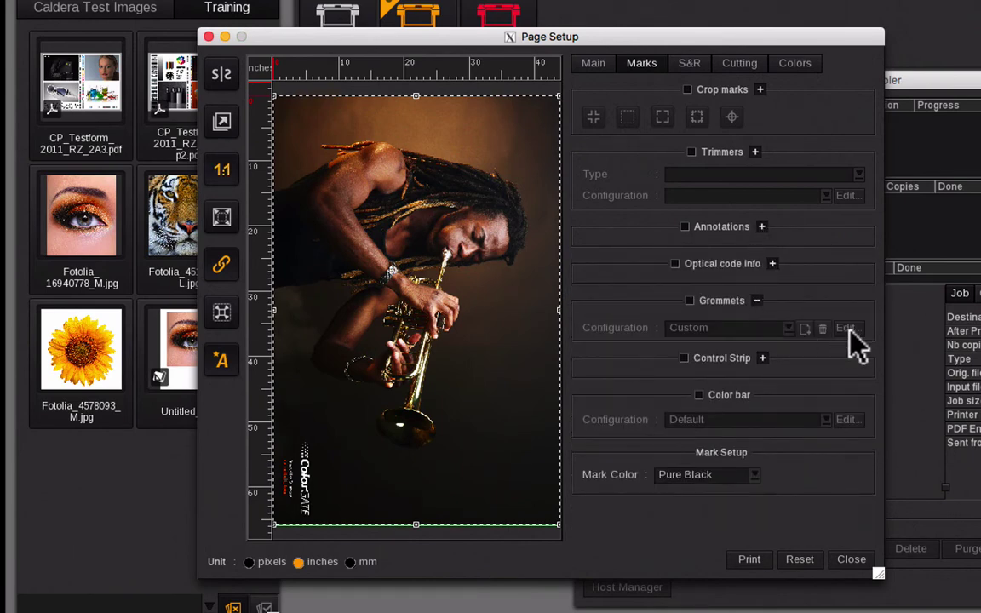
{"action": "left_click", "coordinate": [690, 300]}
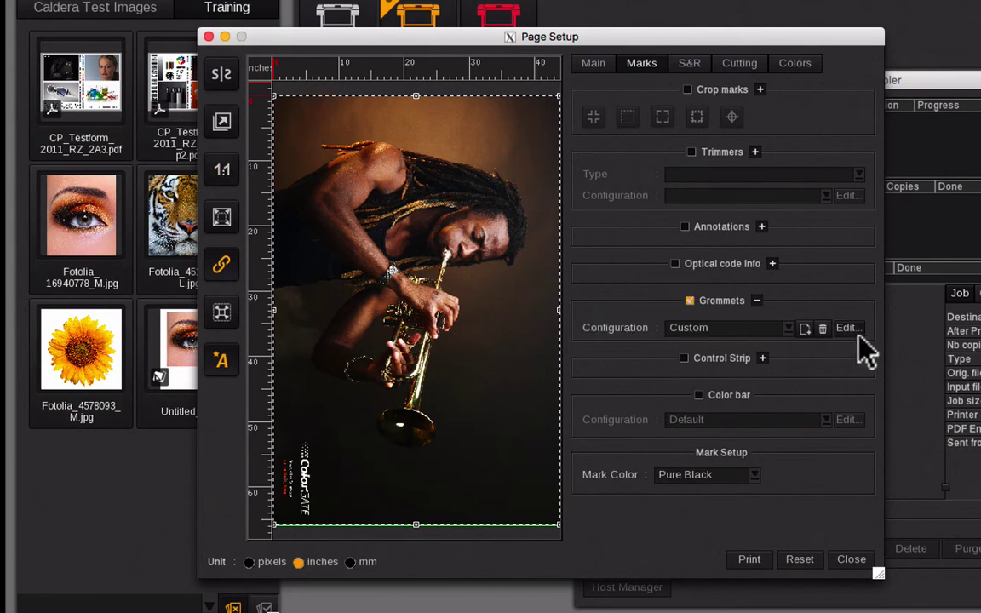
Inspect and accept the Custom grommet configuration, keep Custom selected, then view the Step & Repeat options
{"action": "left_click", "coordinate": [844, 328]}
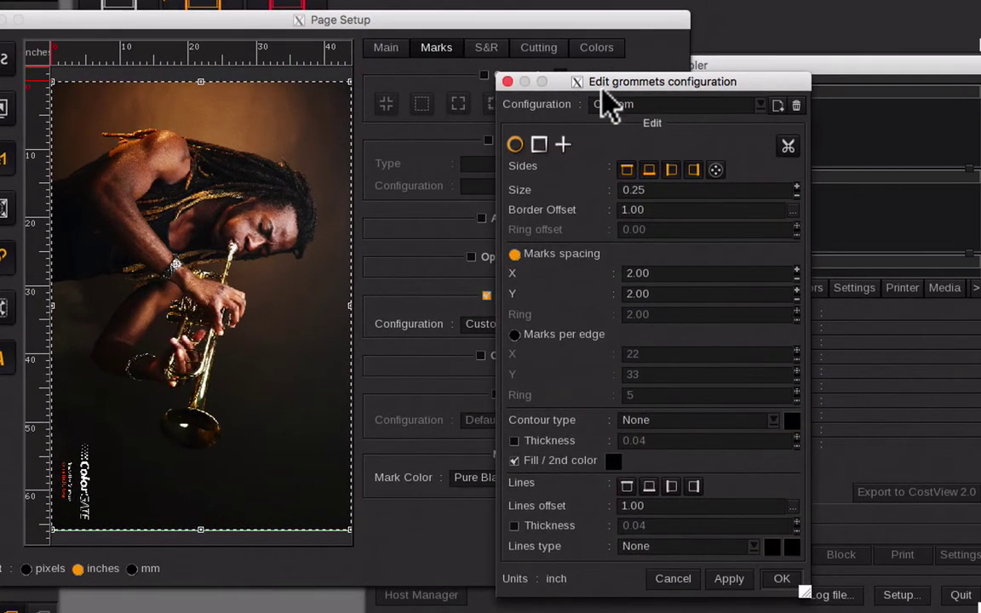
{"action": "left_click_drag", "start_coordinate": [758, 85], "coordinate": [641, 73]}
{"action": "left_click_drag", "start_coordinate": [442, 70], "coordinate": [373, 39]}
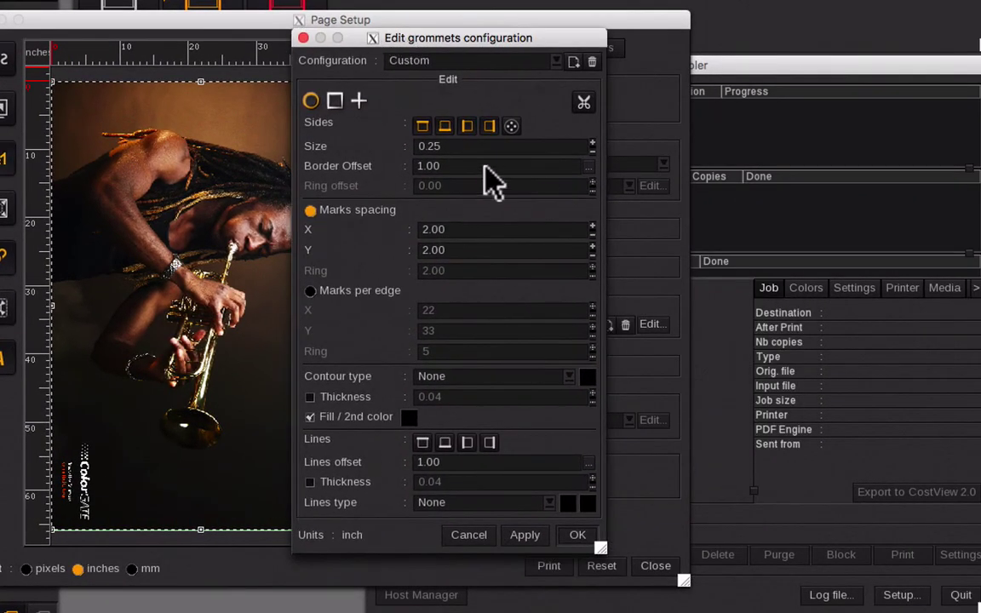
{"action": "left_click", "coordinate": [578, 536]}
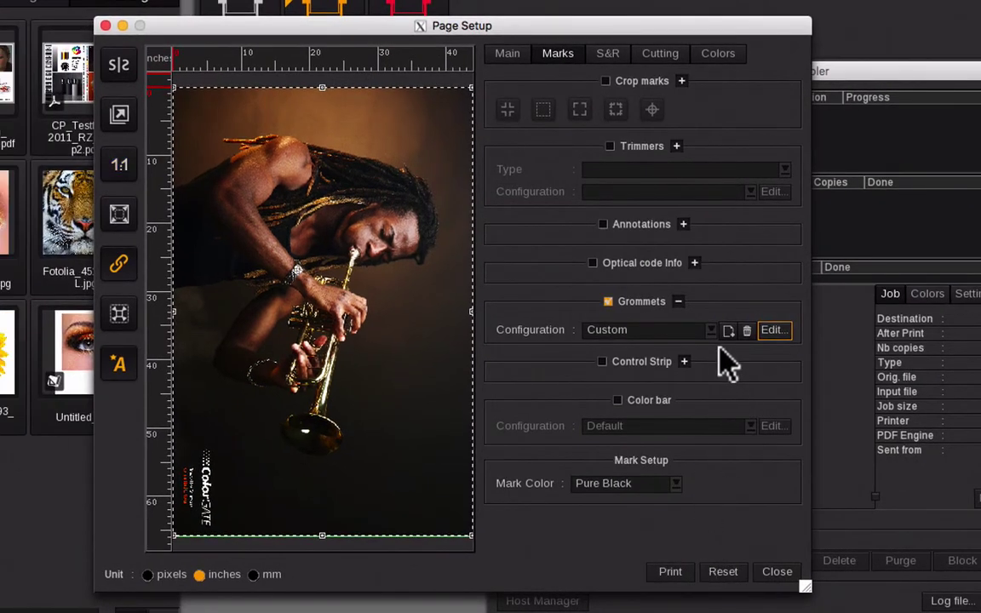
{"action": "left_click", "coordinate": [689, 332]}
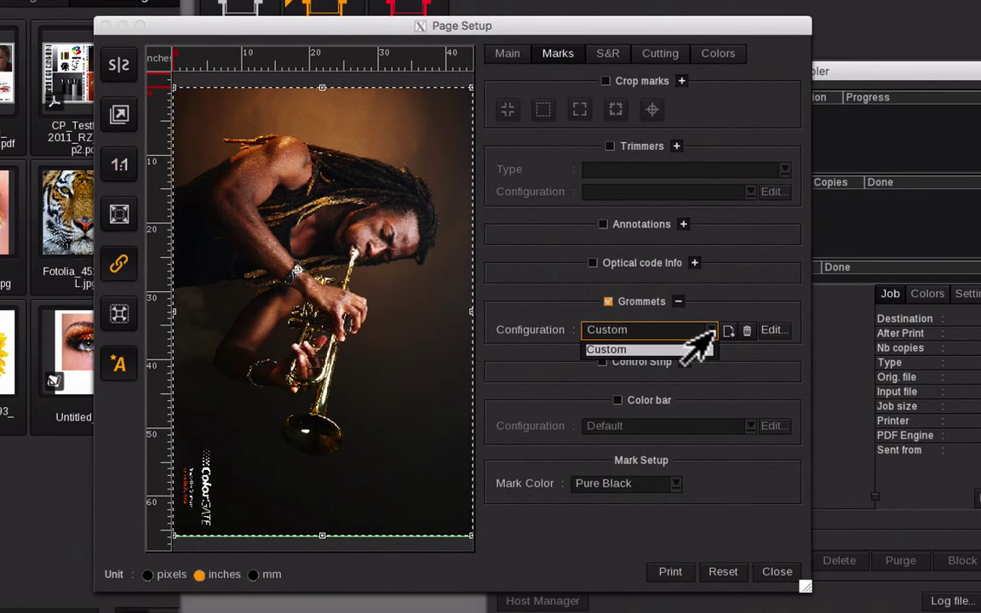
{"action": "left_click", "coordinate": [514, 305]}
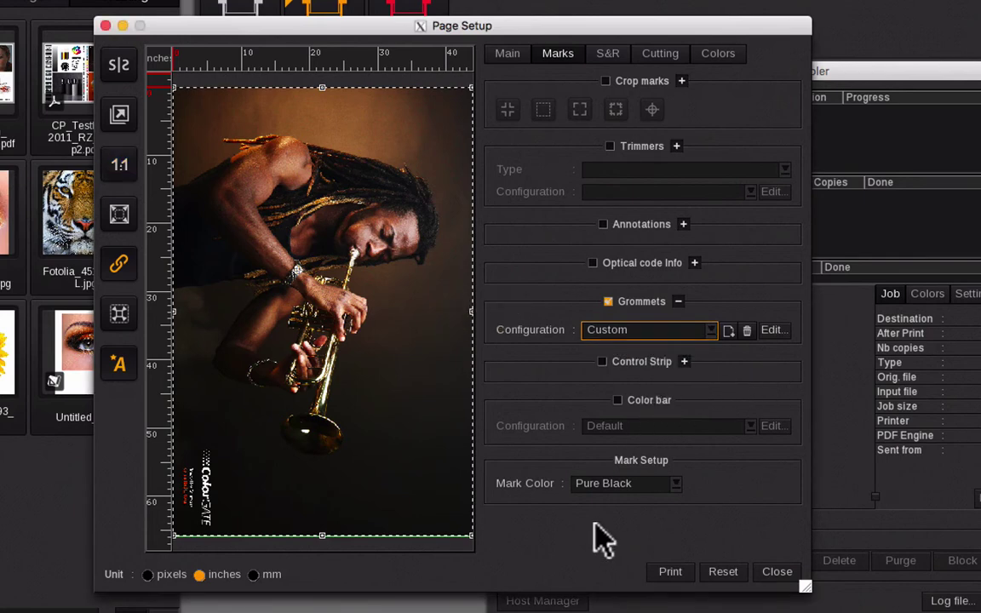
{"action": "left_click", "coordinate": [610, 56]}
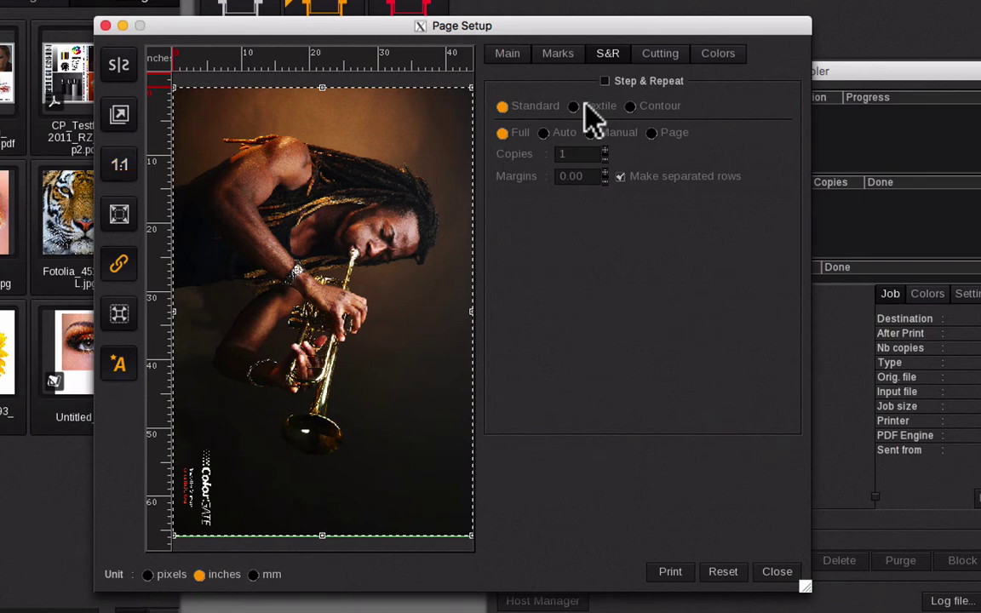
Check the Cutting options, then show the Colors tab with corrections disabled and all values at 0
{"action": "left_click", "coordinate": [660, 61]}
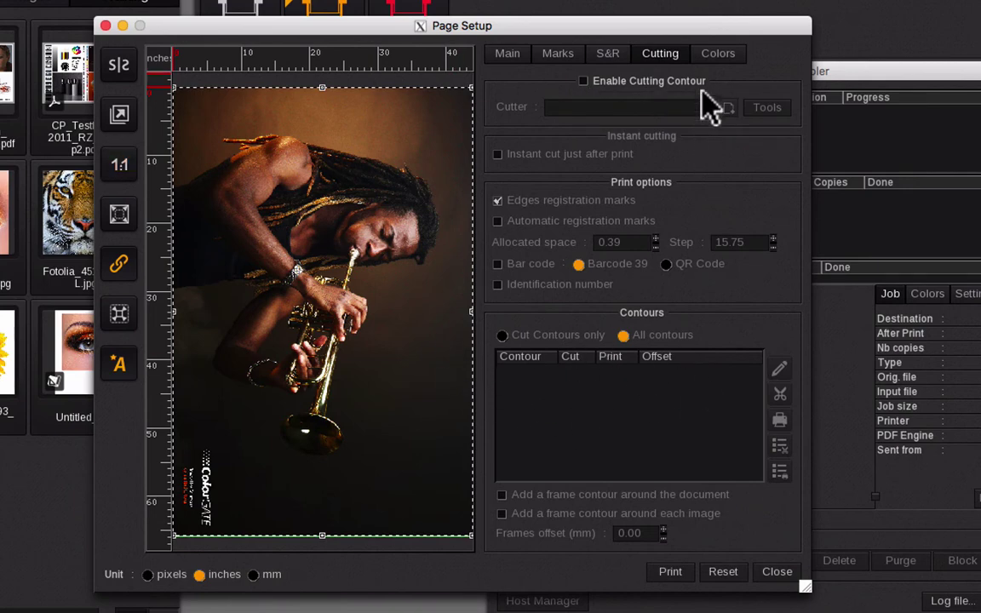
{"action": "left_click", "coordinate": [717, 53]}
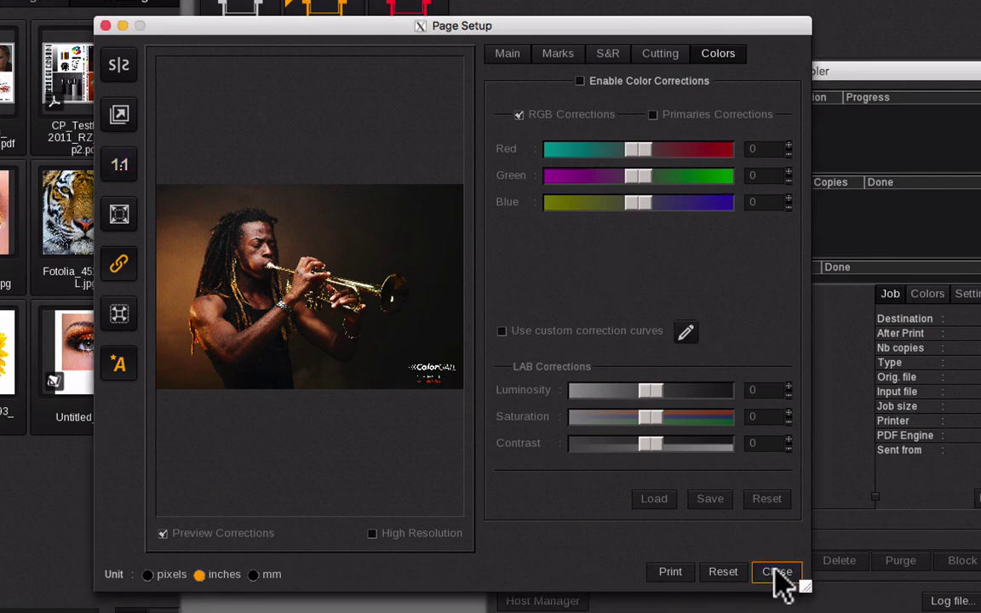
Close Page Setup, review colour management (AdobeRGB1998.icc, Colorimetric+BPC), and close it again
{"action": "left_click", "coordinate": [776, 572]}
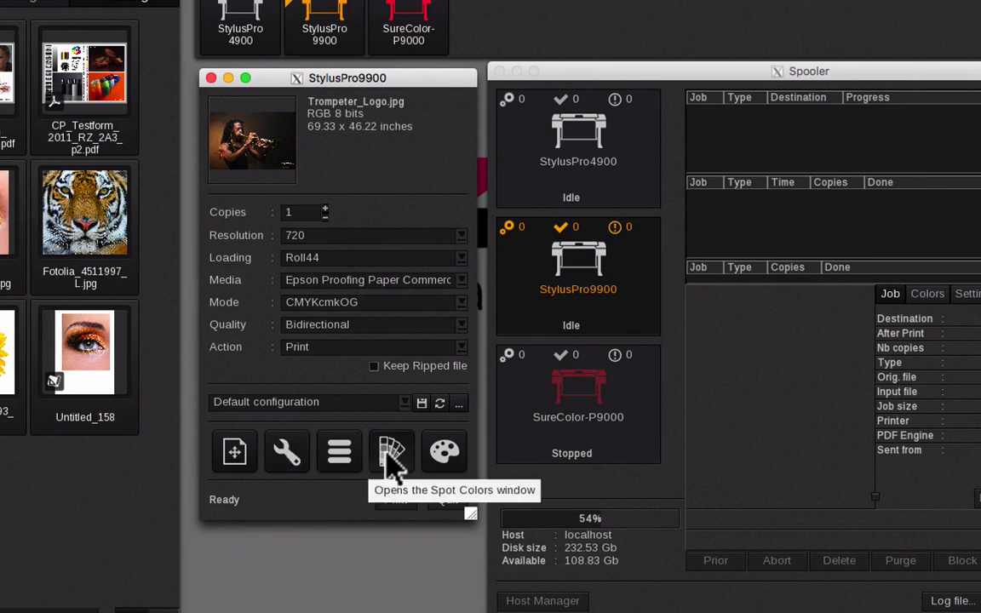
{"action": "left_click", "coordinate": [445, 454]}
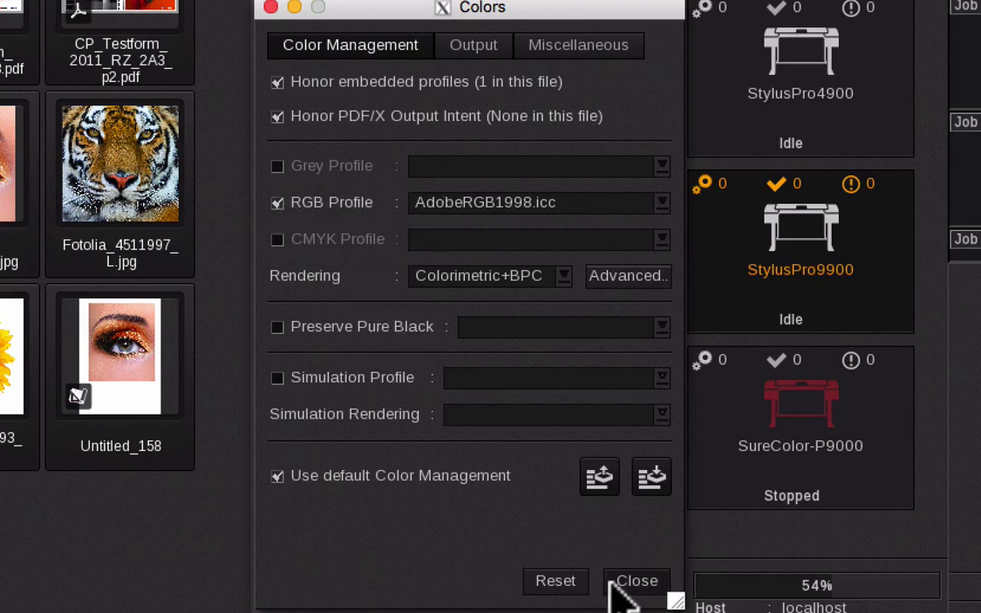
{"action": "left_click", "coordinate": [639, 580]}
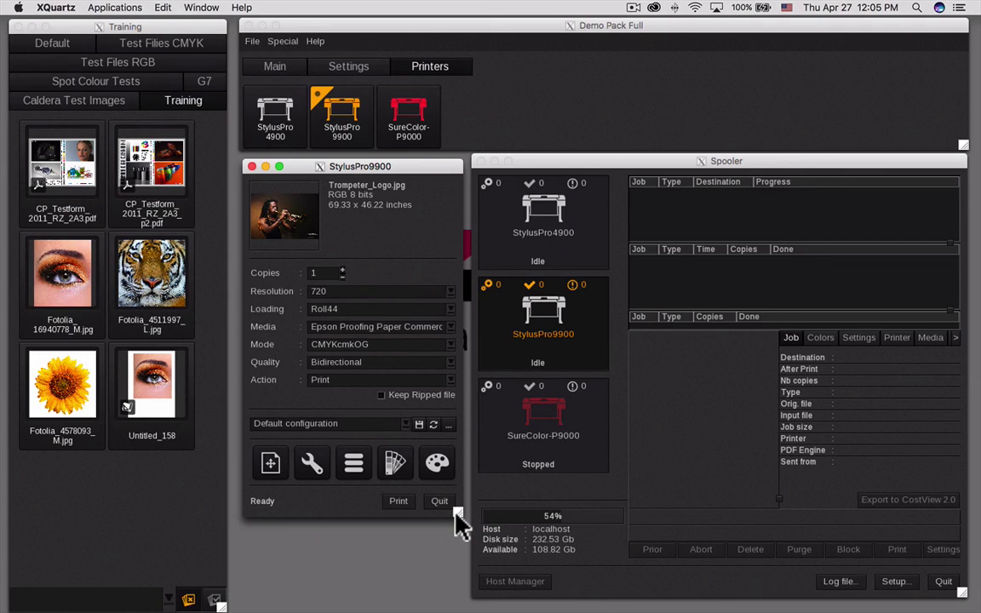
Bring the Spooler window into focus over the StylusPro9900 job window
{"action": "left_click", "coordinate": [543, 437]}
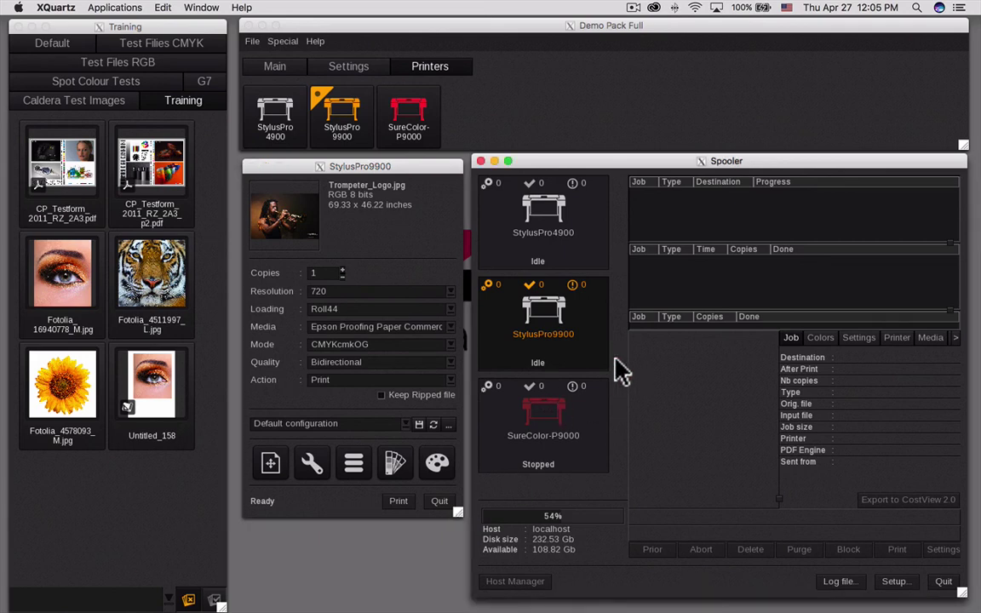